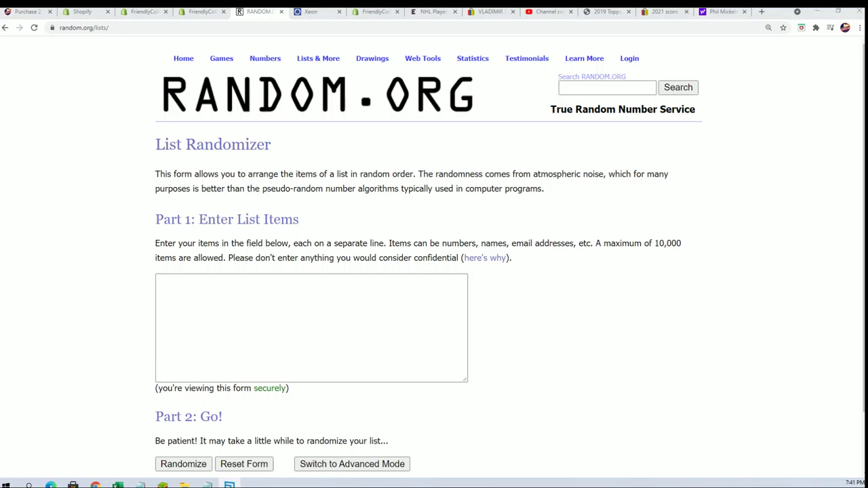
Copy the complete list of owner names from the Notepad note into the List Randomizer's items field
{"action": "left_click", "coordinate": [139, 485]}
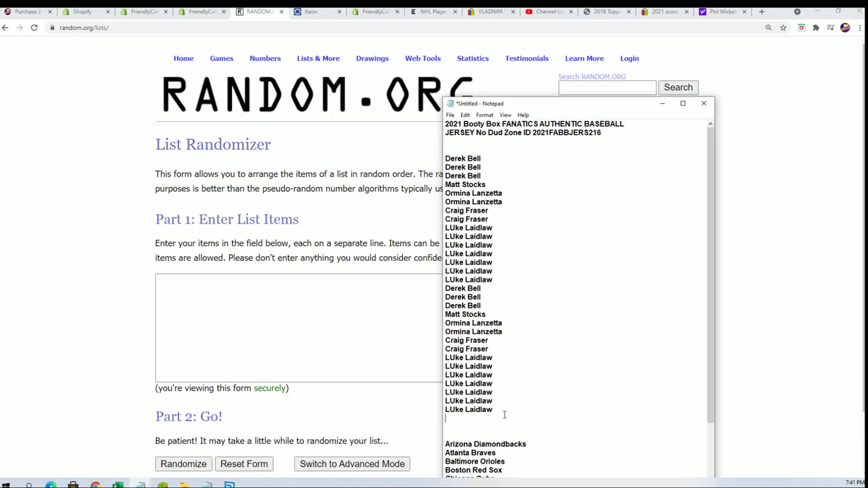
{"action": "left_click_drag", "start_coordinate": [504, 415], "coordinate": [478, 161]}
{"action": "right_click", "coordinate": [478, 162]}
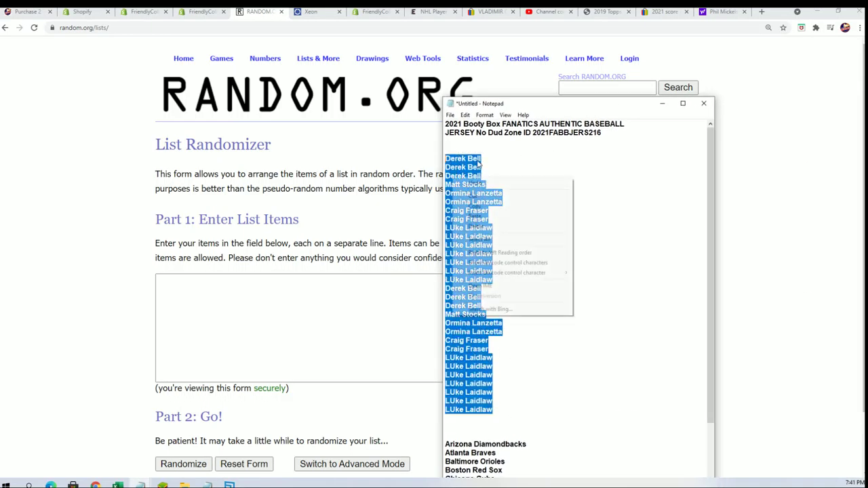
{"action": "left_click", "coordinate": [478, 207]}
{"action": "left_click", "coordinate": [297, 286]}
{"action": "right_click", "coordinate": [297, 285]}
{"action": "left_click", "coordinate": [319, 359]}
{"action": "scroll", "coordinate": [628, 316], "scroll_direction": "down", "scroll_amount": 1}
Randomize the list of owner names seven times in total
{"action": "left_click", "coordinate": [177, 393]}
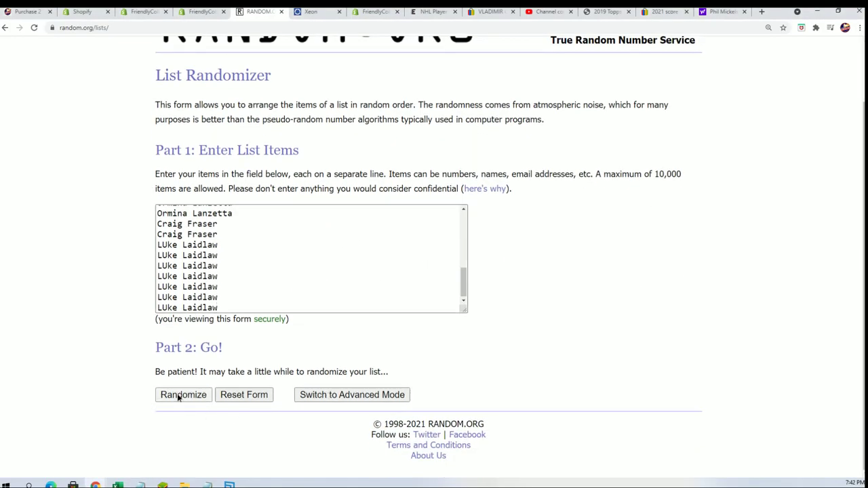
{"action": "scroll", "coordinate": [176, 401], "scroll_direction": "down", "scroll_amount": 3}
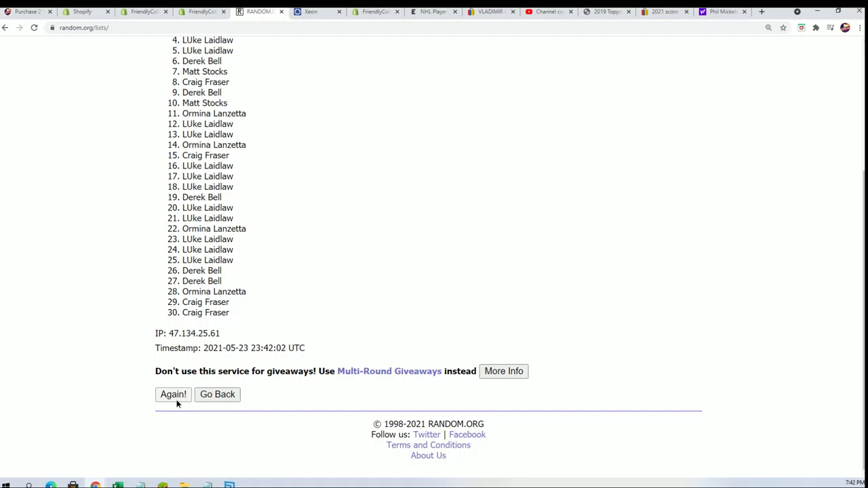
{"action": "left_click", "coordinate": [176, 400]}
{"action": "scroll", "coordinate": [355, 337], "scroll_direction": "down", "scroll_amount": 4}
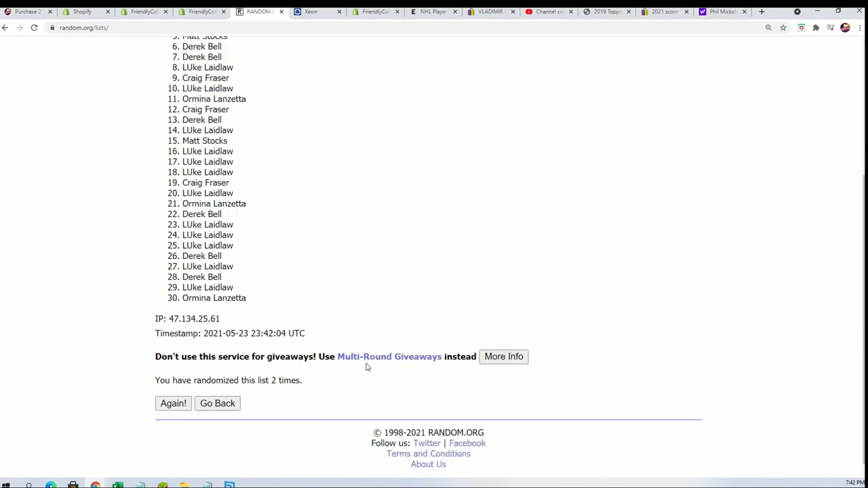
{"action": "left_click", "coordinate": [175, 395]}
{"action": "scroll", "coordinate": [323, 273], "scroll_direction": "down", "scroll_amount": 4}
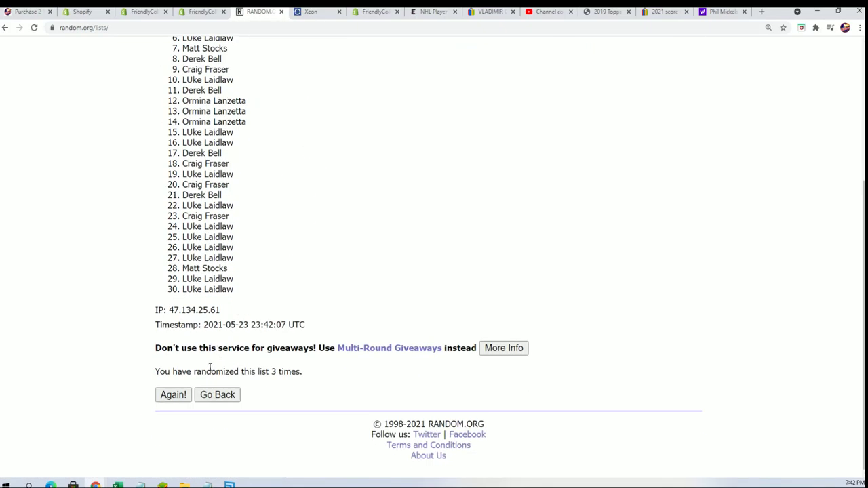
{"action": "left_click", "coordinate": [174, 399]}
{"action": "scroll", "coordinate": [166, 421], "scroll_direction": "down", "scroll_amount": 4}
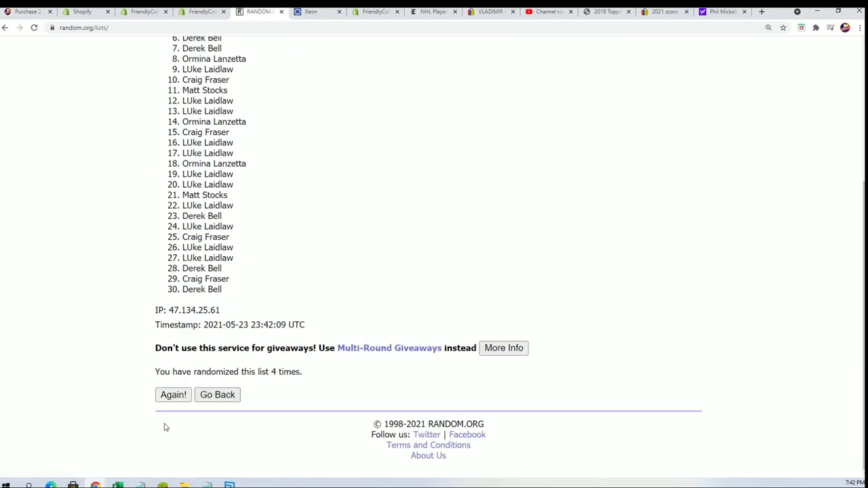
{"action": "left_click", "coordinate": [170, 399]}
{"action": "scroll", "coordinate": [246, 341], "scroll_direction": "down", "scroll_amount": 4}
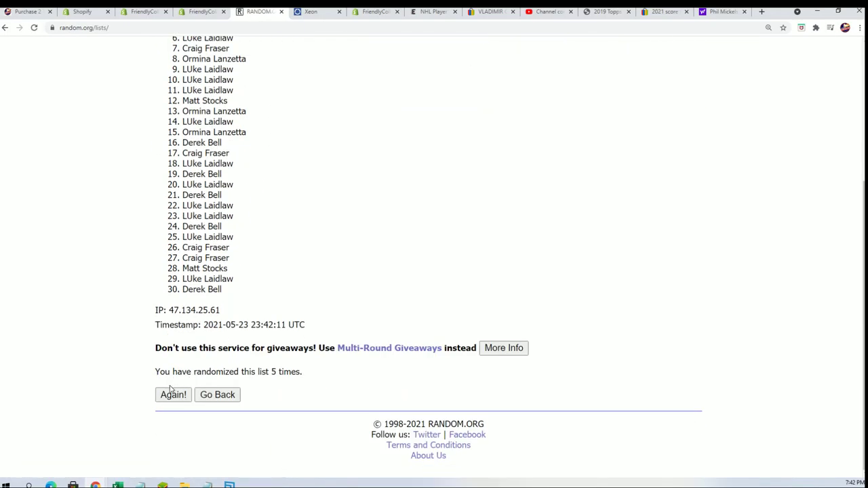
{"action": "left_click", "coordinate": [171, 395]}
{"action": "scroll", "coordinate": [247, 252], "scroll_direction": "down", "scroll_amount": 4}
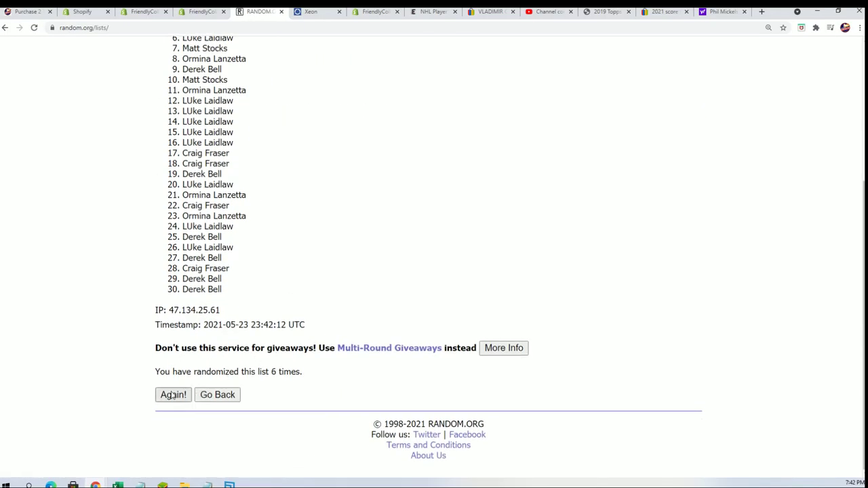
{"action": "left_click", "coordinate": [172, 396]}
Copy all 30 owner names from the final randomized result
{"action": "scroll", "coordinate": [288, 211], "scroll_direction": "down", "scroll_amount": 1}
{"action": "left_click_drag", "start_coordinate": [182, 104], "coordinate": [264, 407]}
{"action": "right_click", "coordinate": [214, 350]}
{"action": "left_click", "coordinate": [235, 359]}
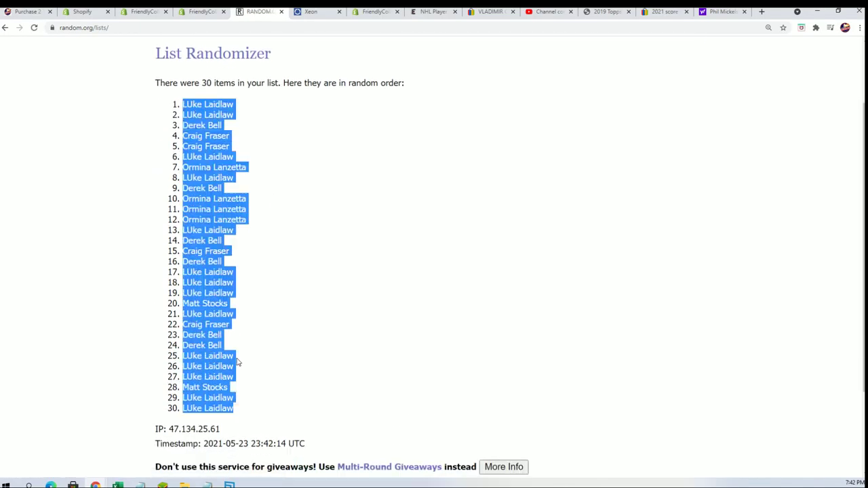
{"action": "scroll", "coordinate": [259, 421], "scroll_direction": "down", "scroll_amount": 2}
{"action": "scroll", "coordinate": [368, 409], "scroll_direction": "up", "scroll_amount": 2}
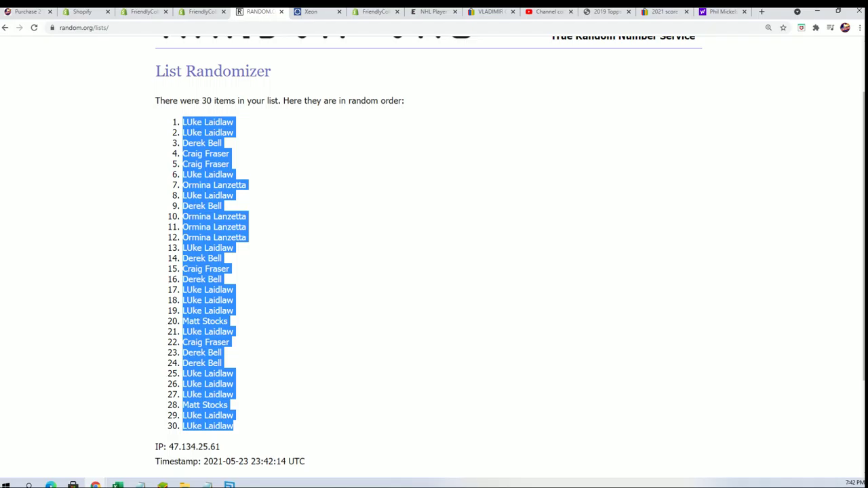
Switch to the AlphabeticalMLB workbook in Excel and paste the names as plain text under OWNERS, starting at cell A2
{"action": "key", "text": "alt+Tab"}
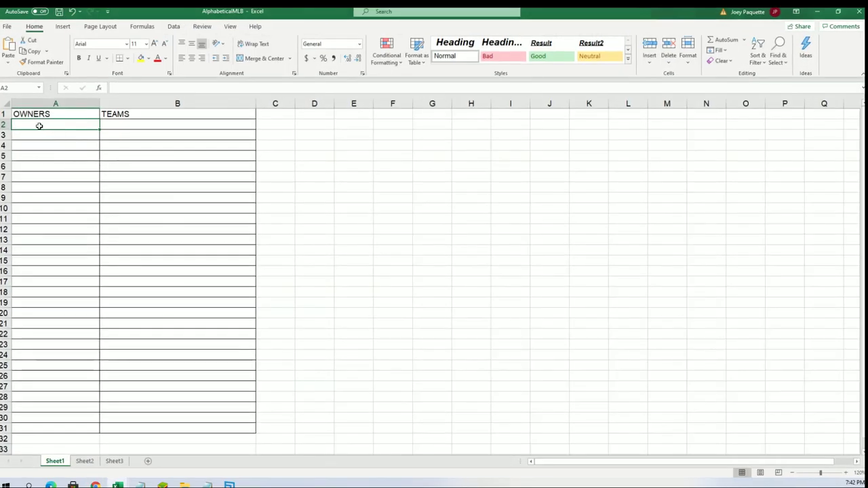
{"action": "right_click", "coordinate": [37, 126]}
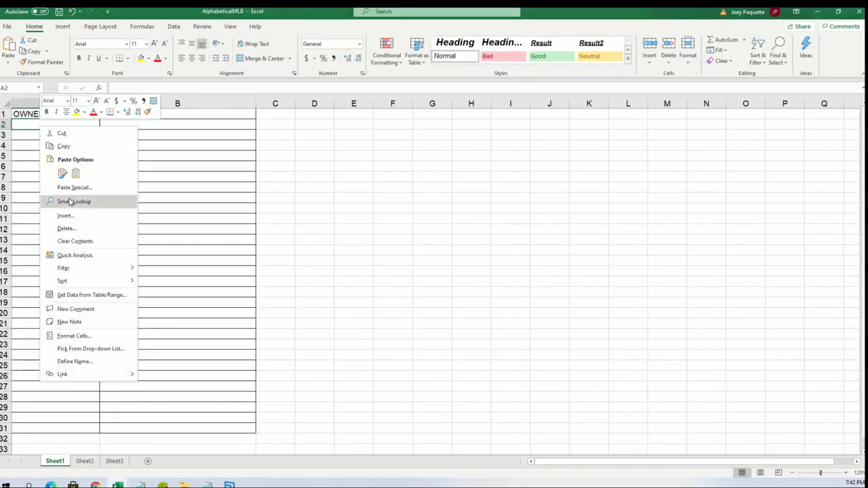
{"action": "left_click", "coordinate": [72, 187]}
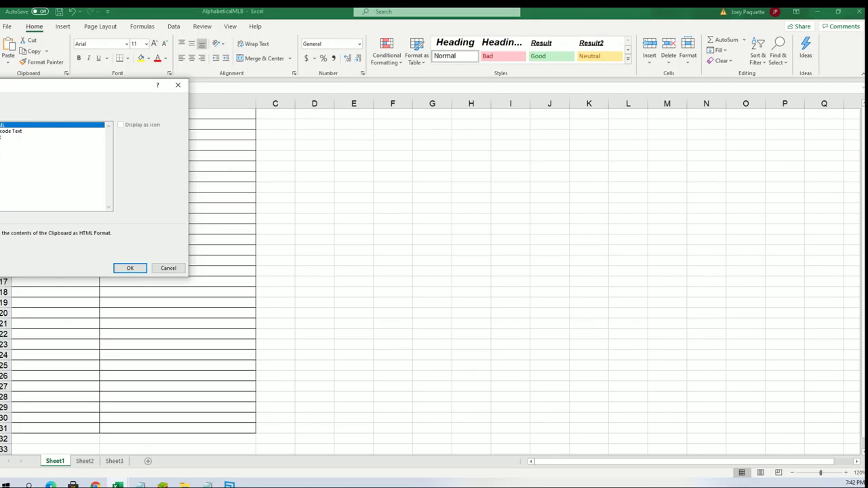
{"action": "left_click", "coordinate": [1, 137]}
{"action": "left_click", "coordinate": [128, 269]}
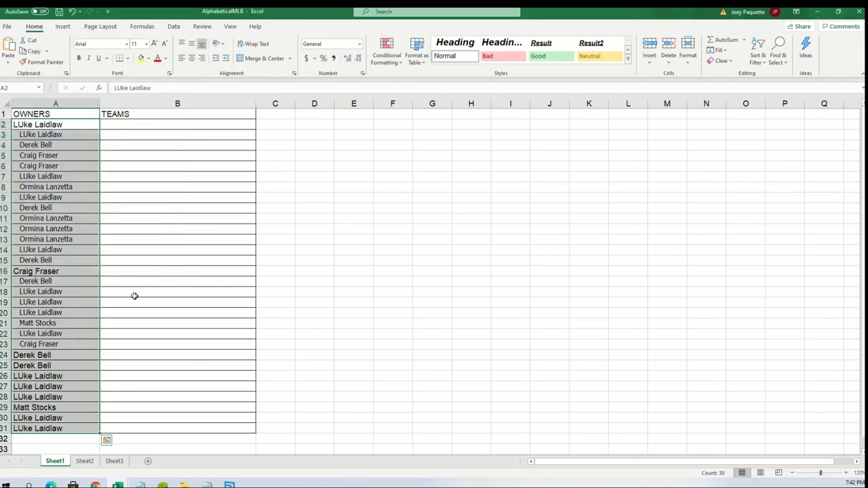
Make the pasted owner names in A2:A31 bold and select cell B2 under TEAMS
{"action": "right_click", "coordinate": [96, 201]}
{"action": "left_click", "coordinate": [103, 186]}
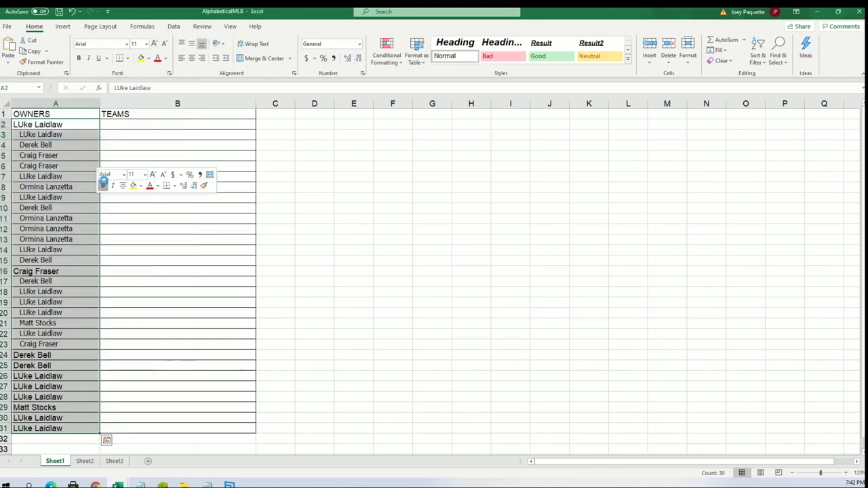
{"action": "left_click", "coordinate": [114, 125]}
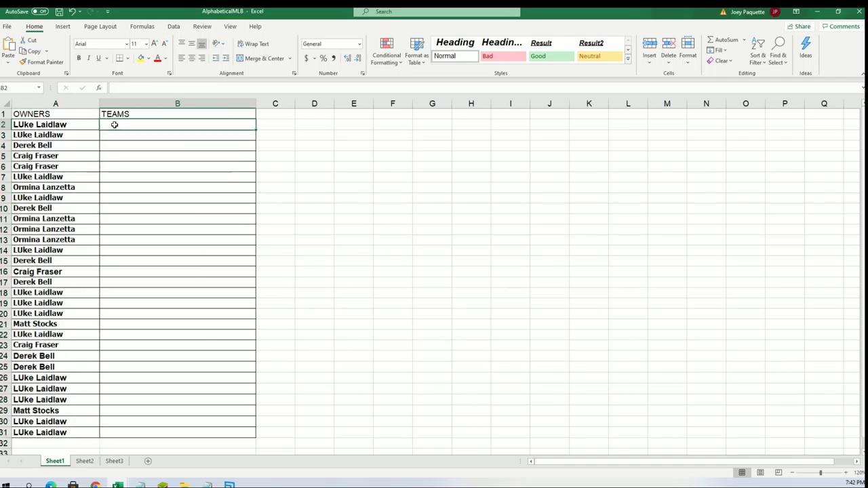
Return to the browser and open an empty List Randomizer form on random.org
{"action": "left_click", "coordinate": [817, 11]}
{"action": "scroll", "coordinate": [369, 190], "scroll_direction": "up", "scroll_amount": 1}
{"action": "left_click", "coordinate": [331, 72]}
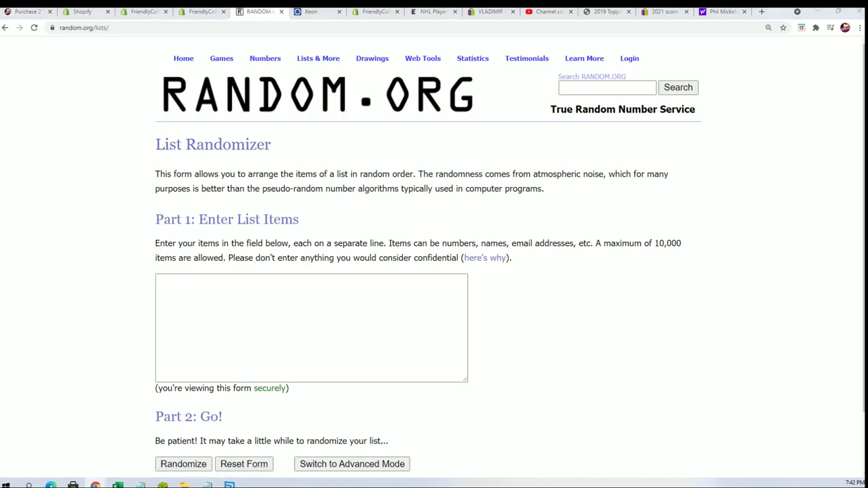
In the Notepad note, copy the team list from Arizona Diamondbacks through Washington Nationals
{"action": "left_click", "coordinate": [140, 485]}
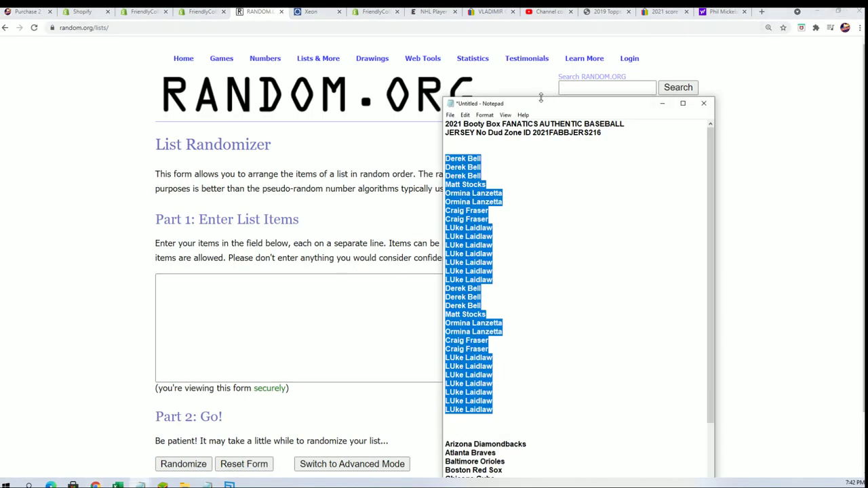
{"action": "double_click", "coordinate": [541, 97]}
{"action": "scroll", "coordinate": [570, 204], "scroll_direction": "down", "scroll_amount": 6}
{"action": "left_click_drag", "start_coordinate": [525, 462], "coordinate": [445, 211]}
{"action": "right_click", "coordinate": [456, 225]}
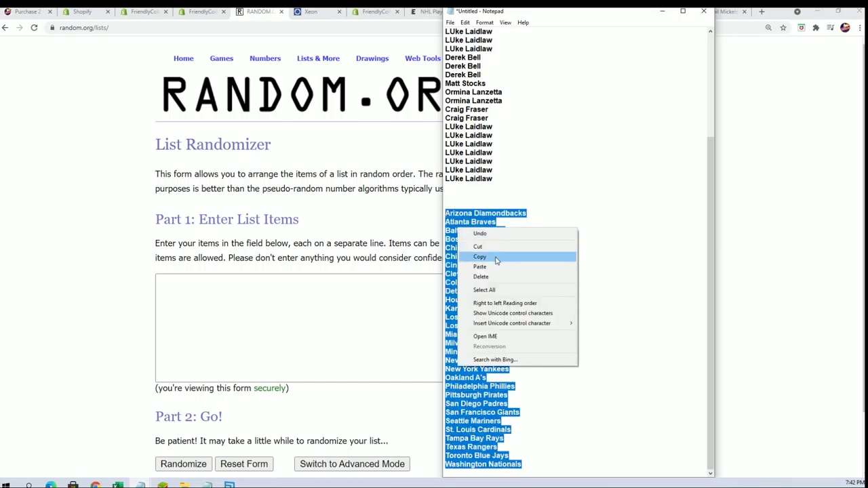
{"action": "left_click", "coordinate": [496, 257]}
Paste the copied baseball teams into the List Randomizer's items field
{"action": "left_click", "coordinate": [250, 305]}
{"action": "right_click", "coordinate": [249, 305]}
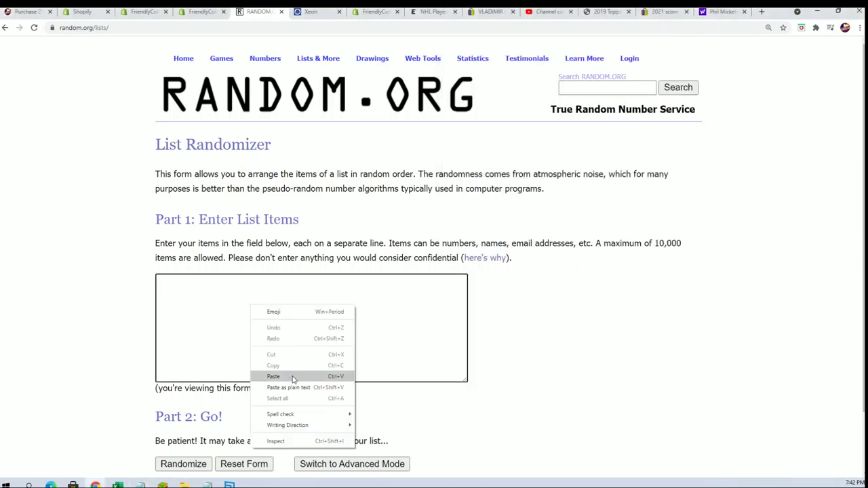
{"action": "left_click", "coordinate": [295, 378]}
{"action": "scroll", "coordinate": [606, 348], "scroll_direction": "down", "scroll_amount": 2}
{"action": "scroll", "coordinate": [552, 321], "scroll_direction": "up", "scroll_amount": 1}
{"action": "scroll", "coordinate": [553, 322], "scroll_direction": "down", "scroll_amount": 1}
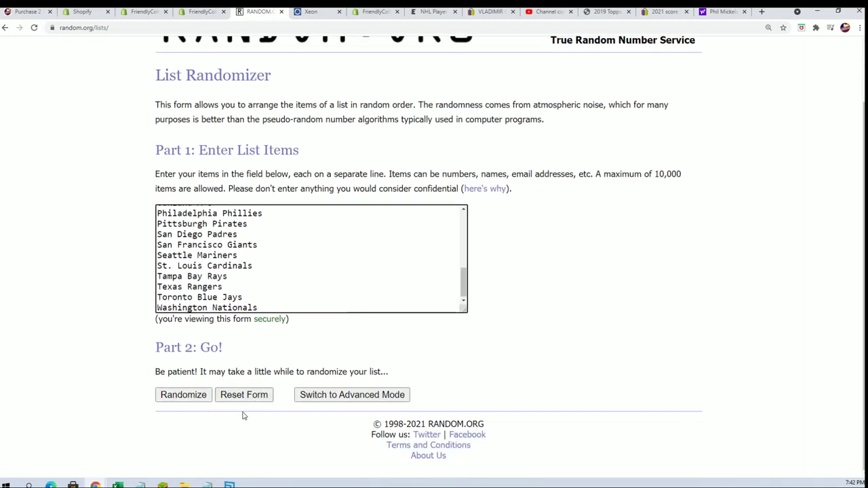
Randomize the list of baseball teams seven times in total
{"action": "left_click", "coordinate": [184, 396]}
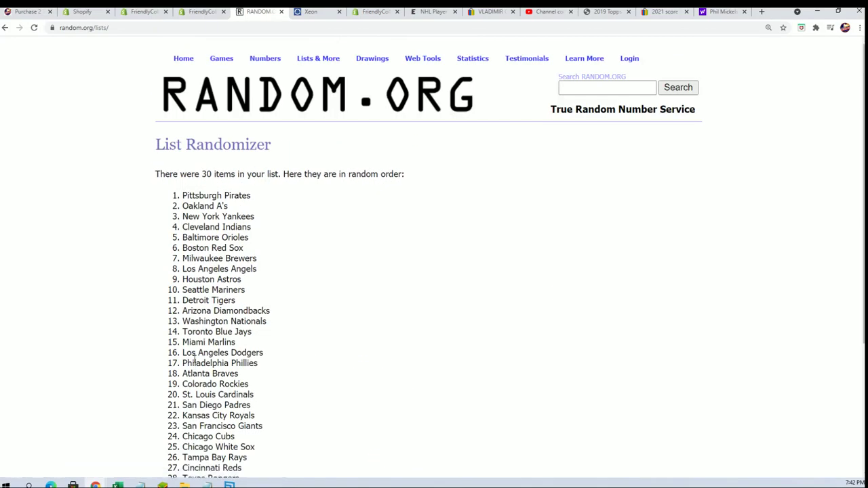
{"action": "scroll", "coordinate": [165, 367], "scroll_direction": "down", "scroll_amount": 3}
{"action": "left_click", "coordinate": [166, 398]}
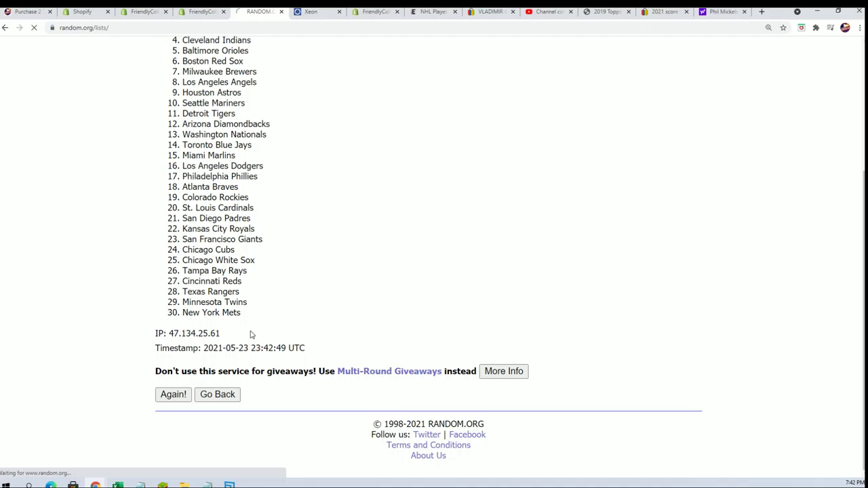
{"action": "left_click", "coordinate": [170, 396]}
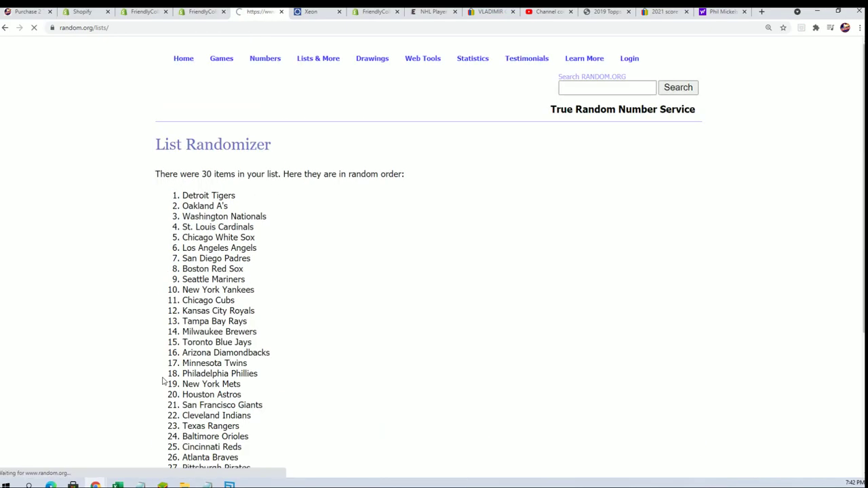
{"action": "scroll", "coordinate": [165, 384], "scroll_direction": "down", "scroll_amount": 3}
{"action": "left_click", "coordinate": [170, 395]}
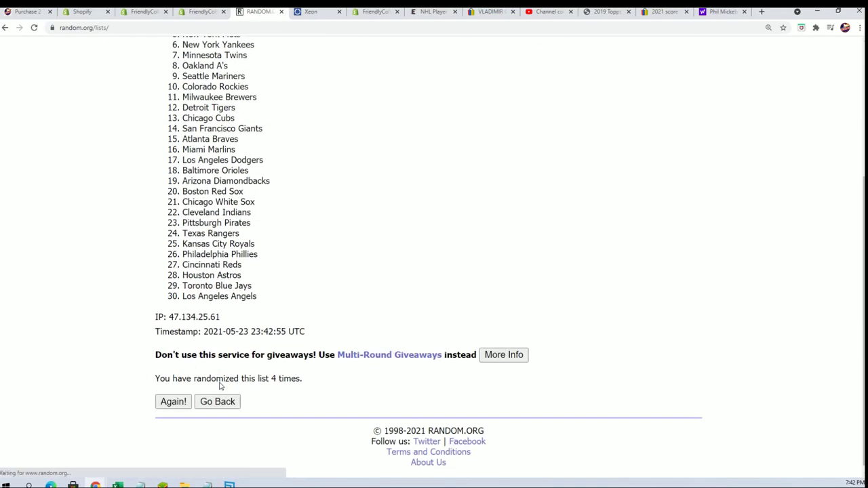
{"action": "left_click", "coordinate": [173, 395]}
{"action": "scroll", "coordinate": [217, 289], "scroll_direction": "down", "scroll_amount": 3}
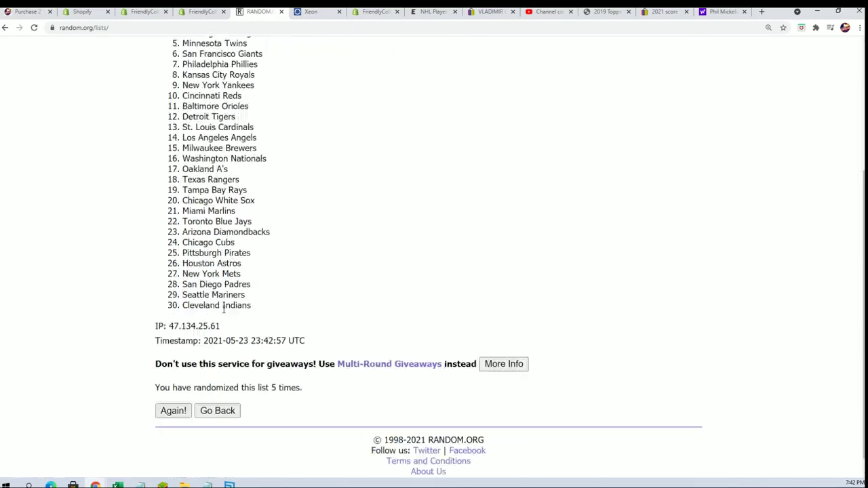
{"action": "left_click", "coordinate": [171, 395]}
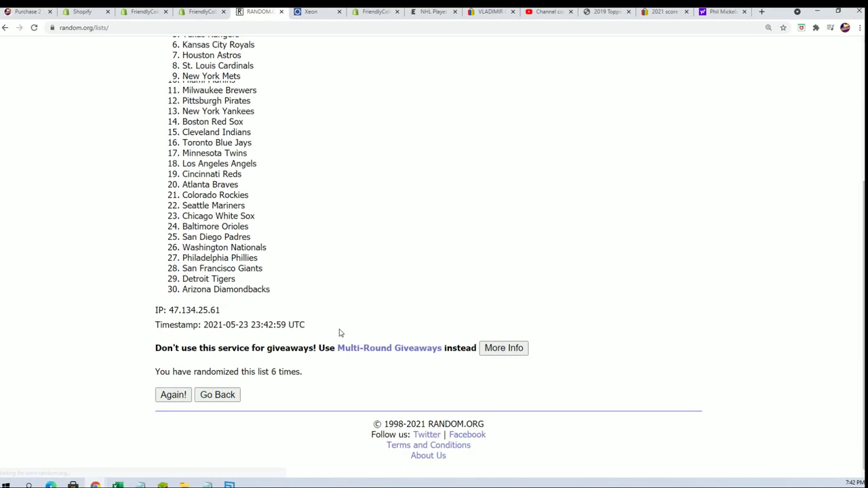
{"action": "left_click", "coordinate": [176, 396]}
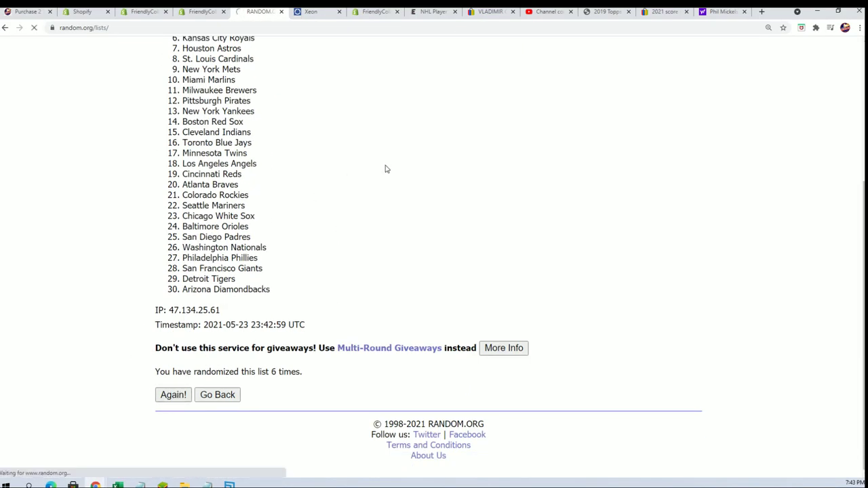
Copy the final randomized team list into the Excel workbook as plain text under TEAMS, starting at cell B2
{"action": "left_click_drag", "start_coordinate": [177, 99], "coordinate": [274, 411]}
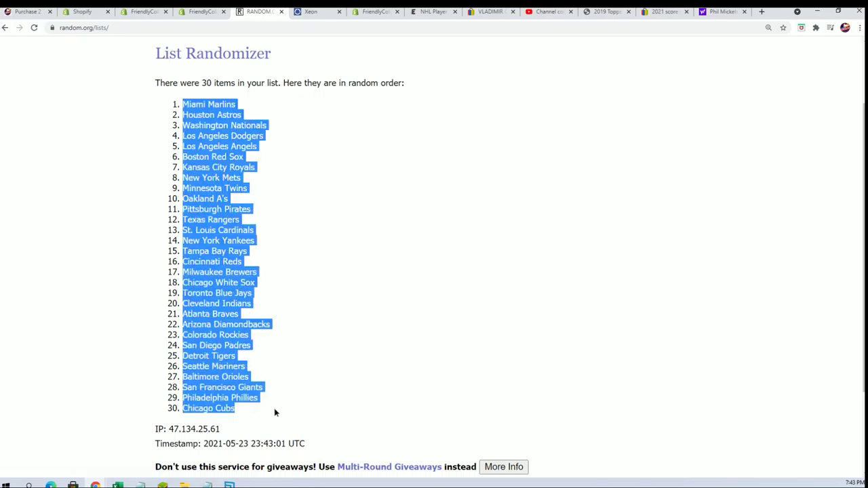
{"action": "right_click", "coordinate": [216, 248]}
{"action": "left_click", "coordinate": [234, 257]}
{"action": "key", "text": "alt+Tab"}
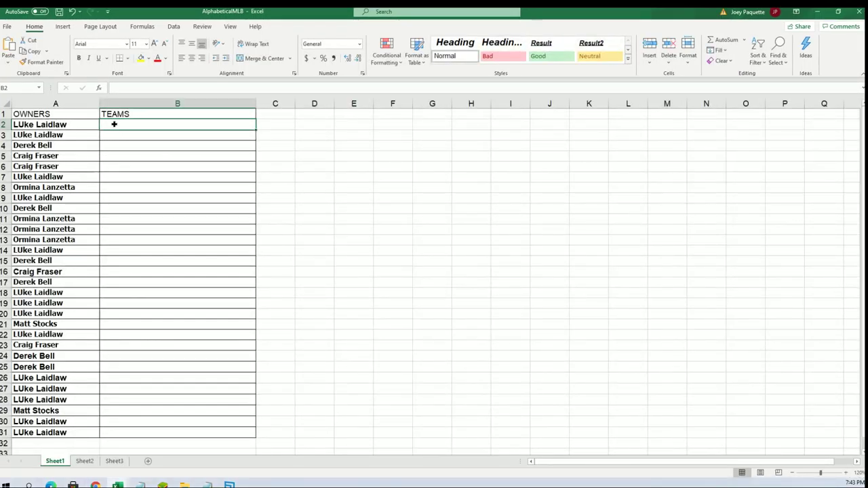
{"action": "right_click", "coordinate": [114, 124]}
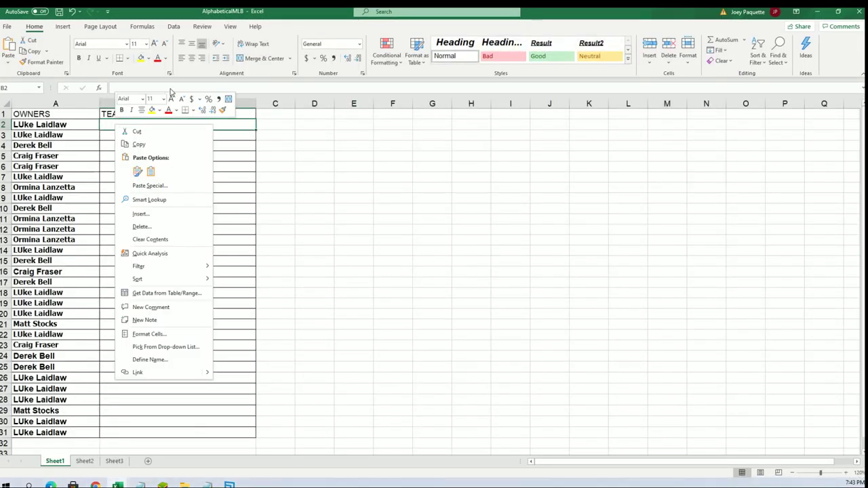
{"action": "left_click", "coordinate": [140, 191]}
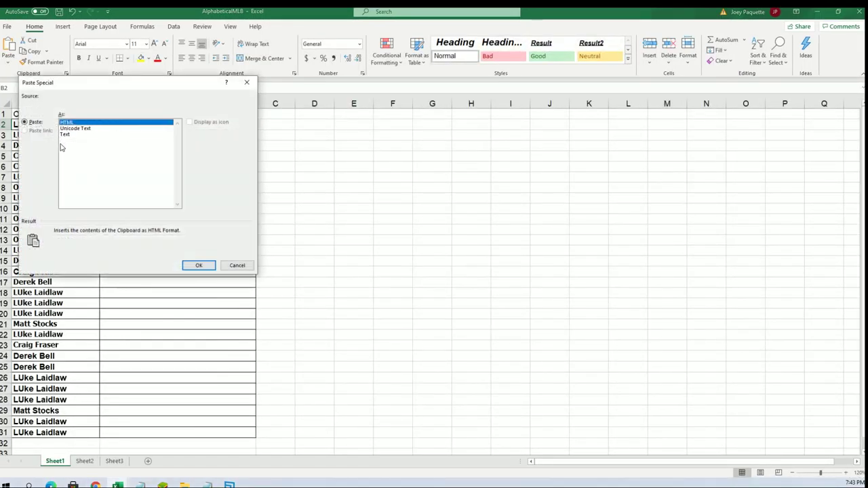
{"action": "left_click", "coordinate": [66, 135]}
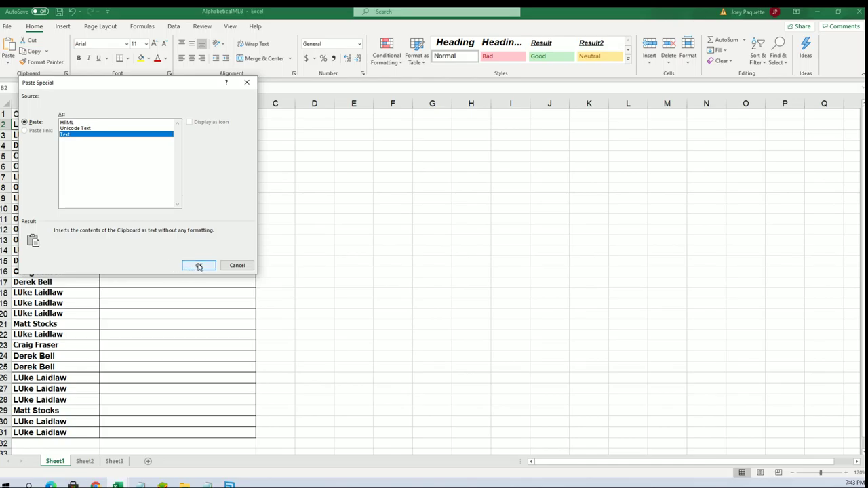
{"action": "left_click", "coordinate": [199, 266]}
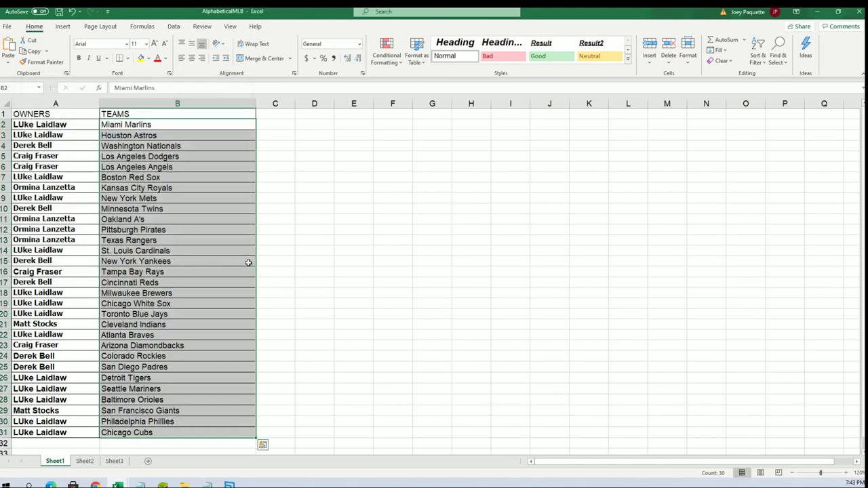
Review which team is paired with each owner across the rows of the sheet
{"action": "left_click", "coordinate": [175, 167]}
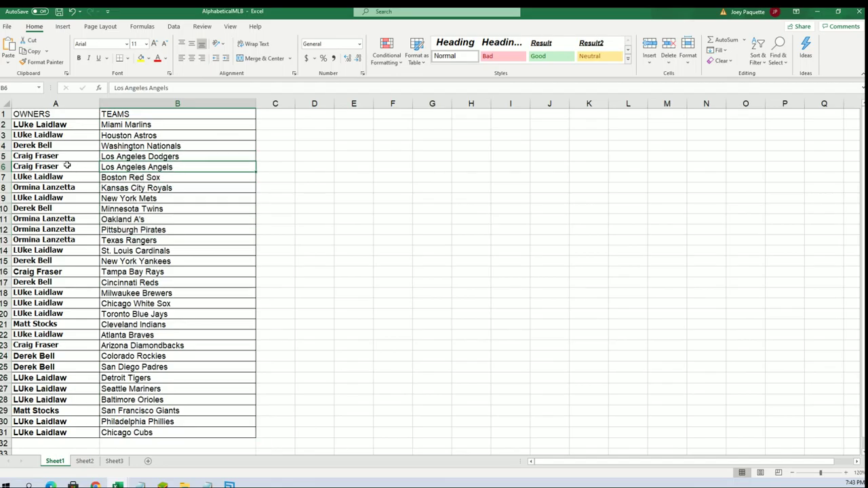
{"action": "left_click", "coordinate": [76, 145]}
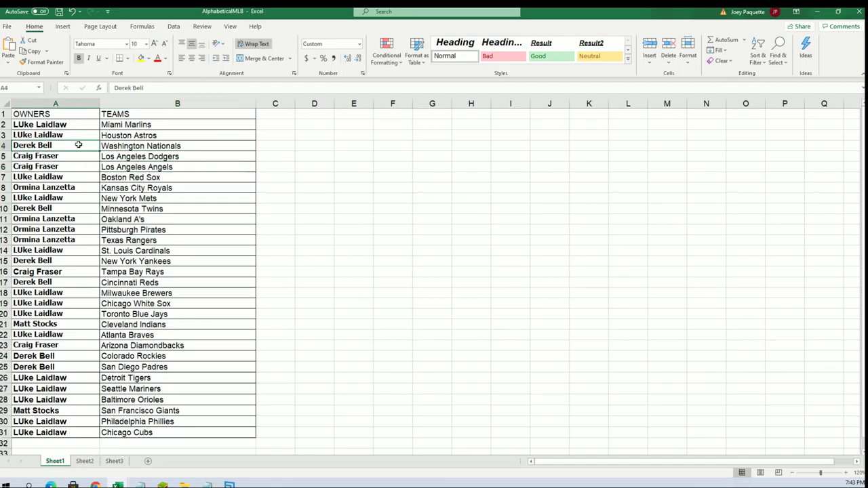
{"action": "left_click", "coordinate": [94, 377]}
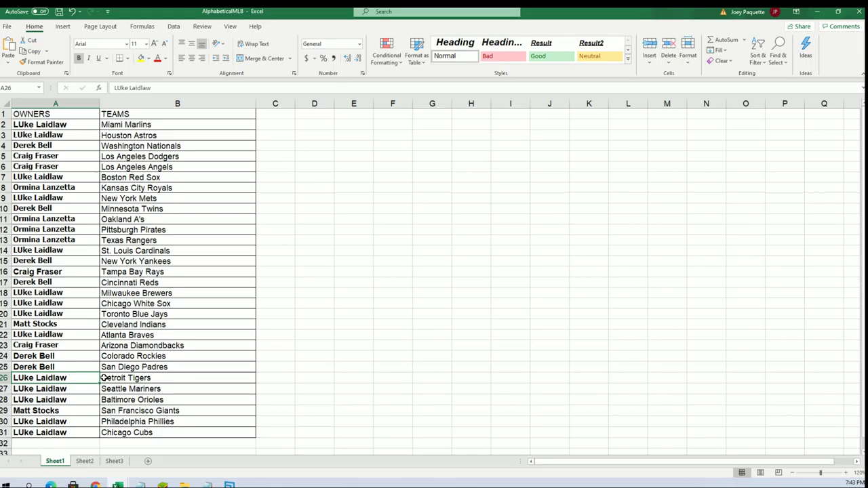
{"action": "left_click", "coordinate": [124, 366]}
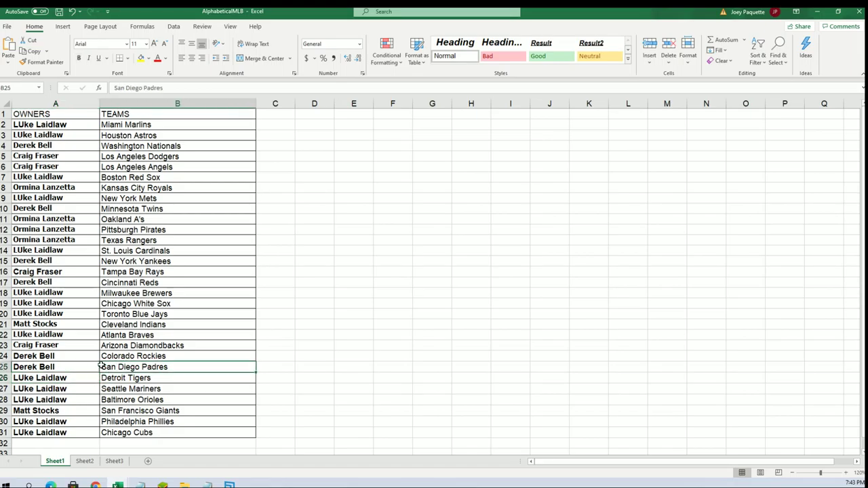
{"action": "left_click", "coordinate": [108, 314]}
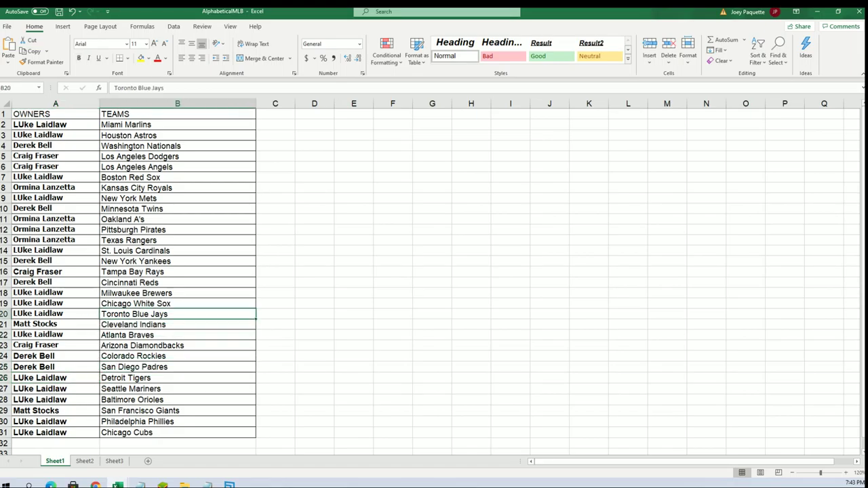